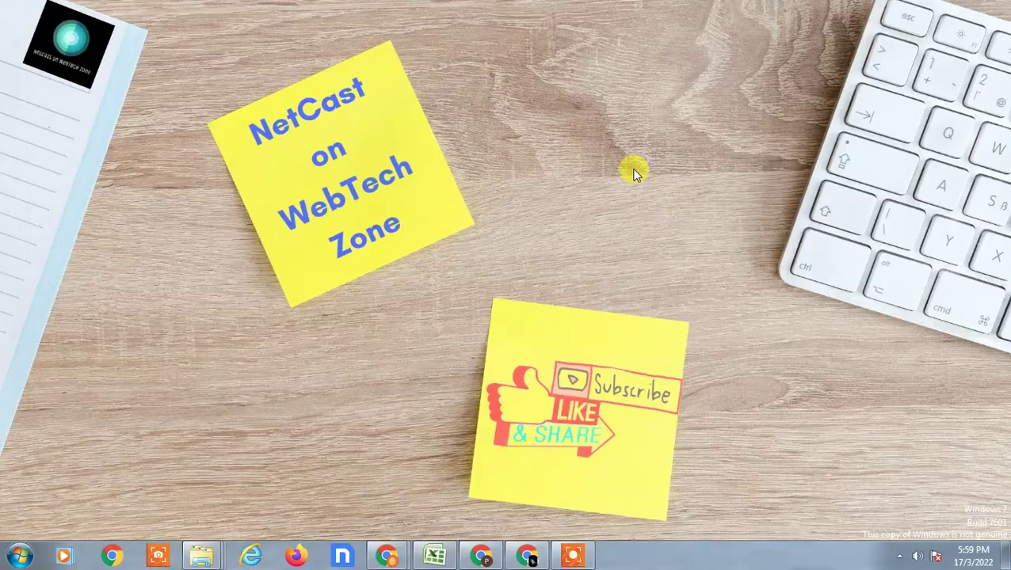
Refresh the Windows desktop from its right-click menu
right_click(634, 171)
click(704, 211)
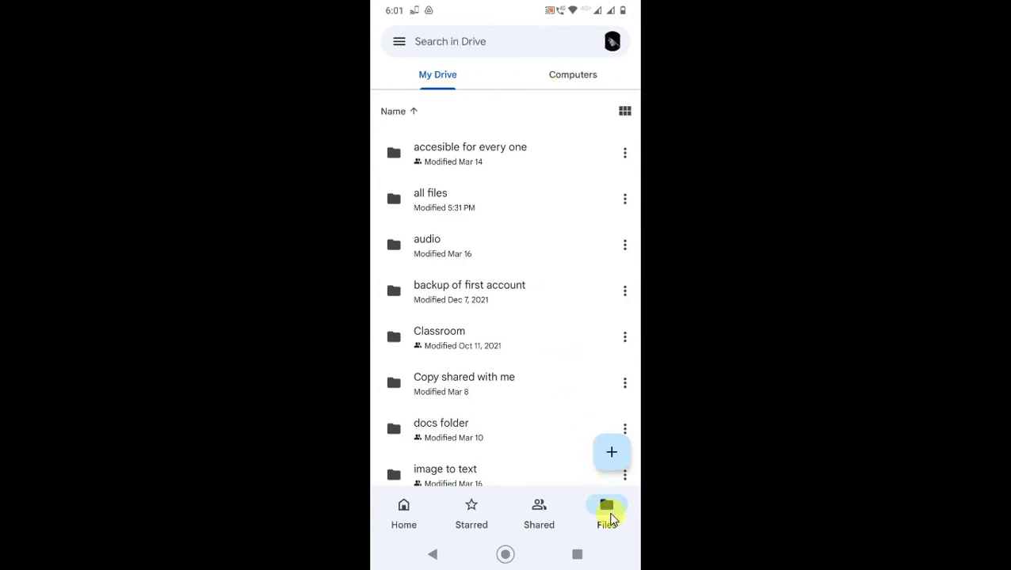
From the Files tab, add a new folder named 'Mp 3' to My Drive
click(609, 511)
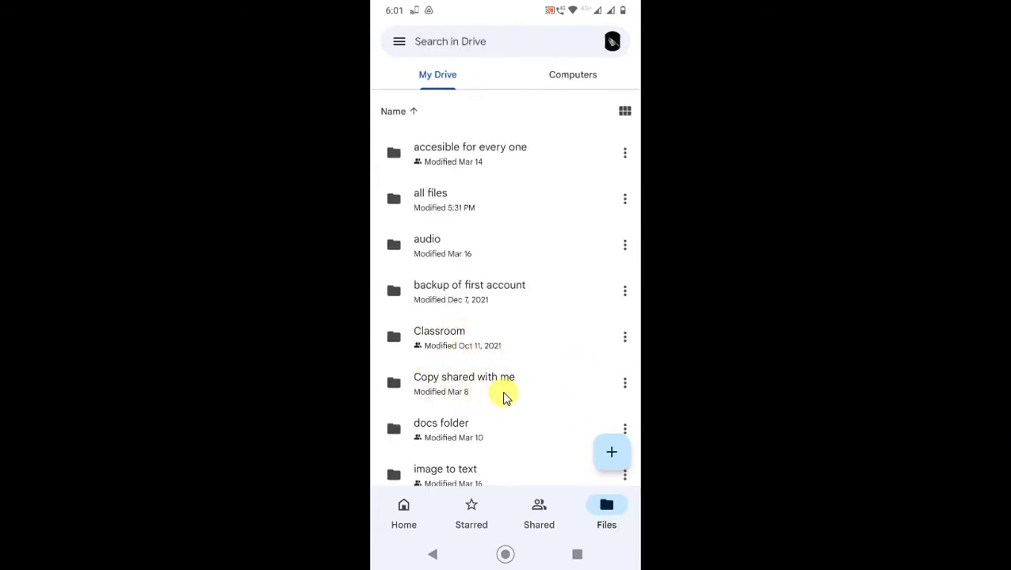
scroll(499, 389, down, 2)
scroll(505, 348, down, 2)
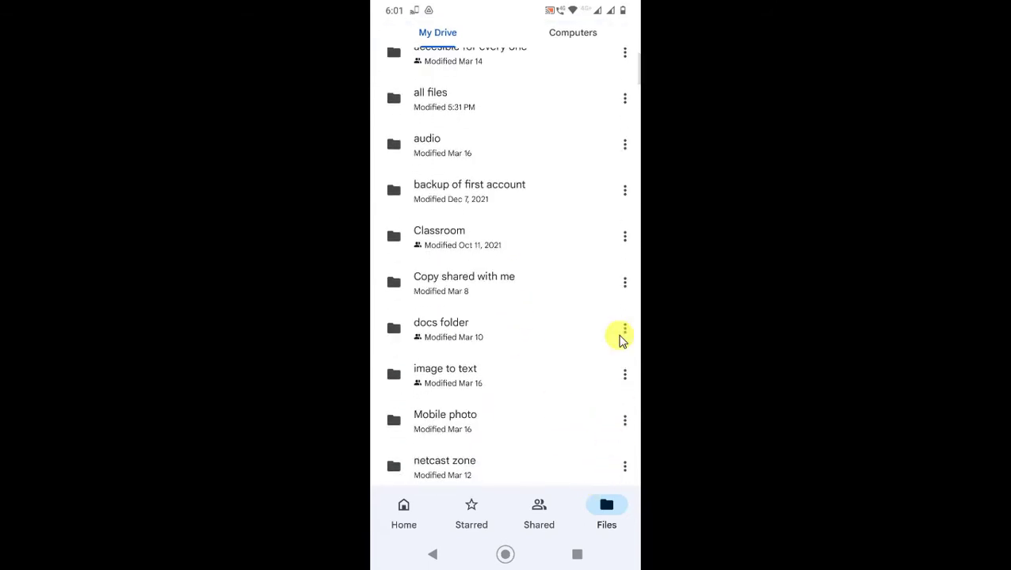
scroll(607, 226, up, 3)
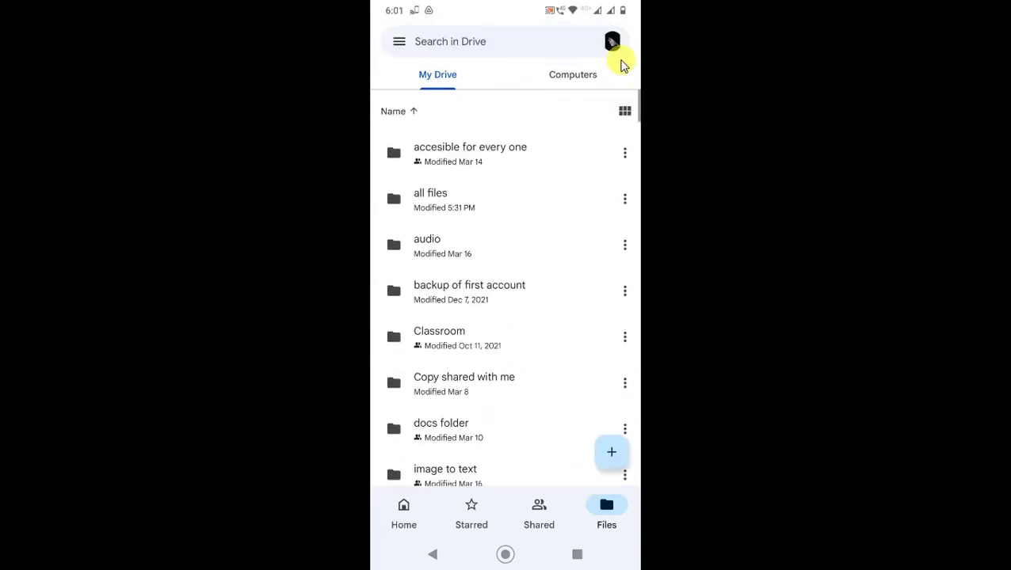
click(610, 452)
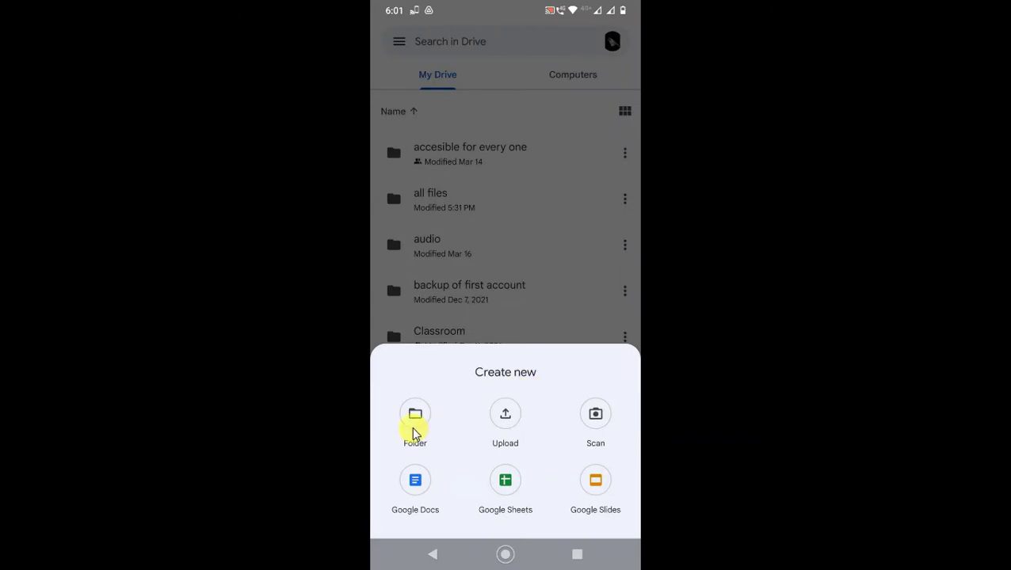
click(415, 420)
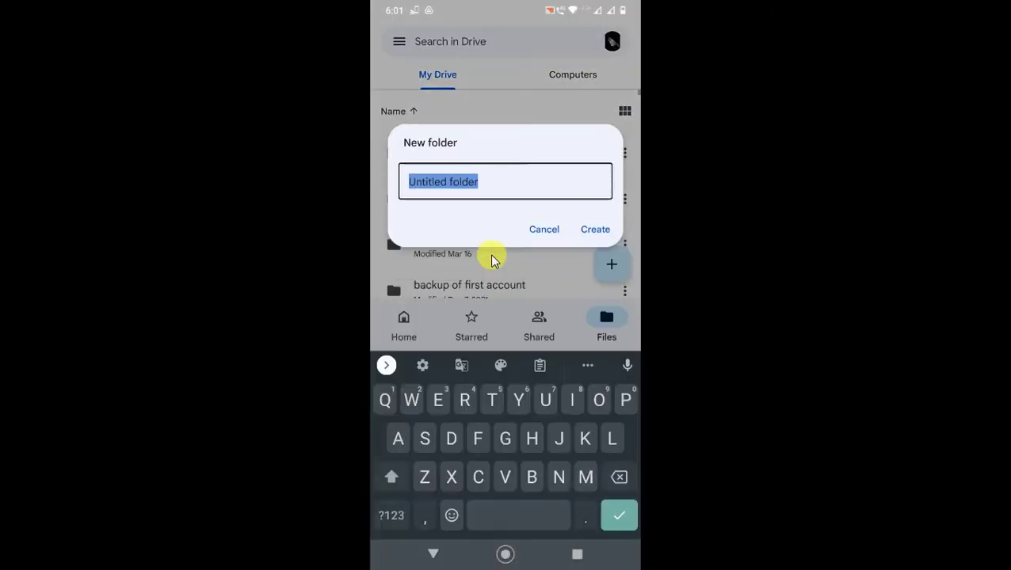
text(Mp 3)
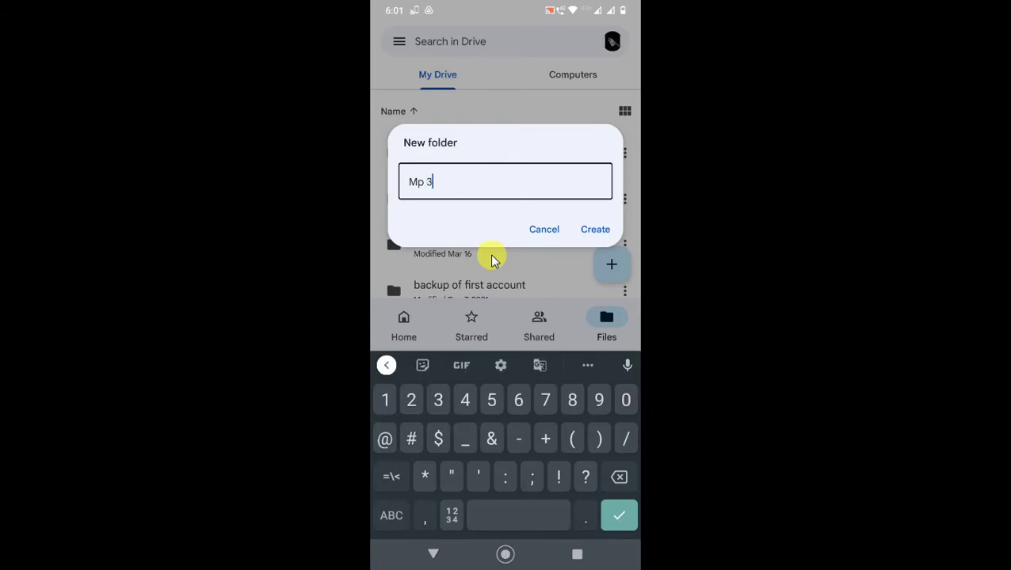
key(Return)
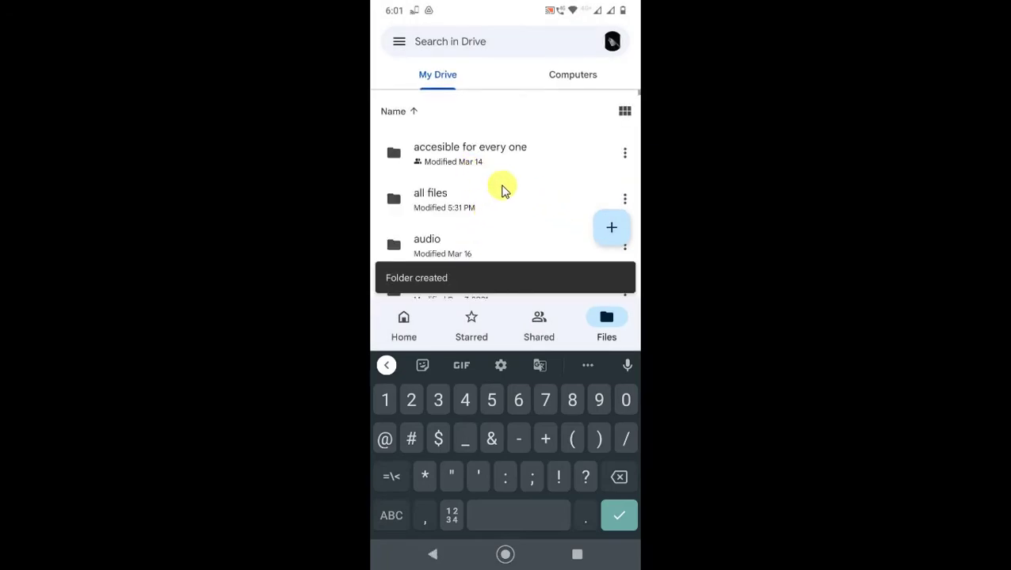
Find the new Mp 3 folder in the list and open it
scroll(501, 190, down, 10)
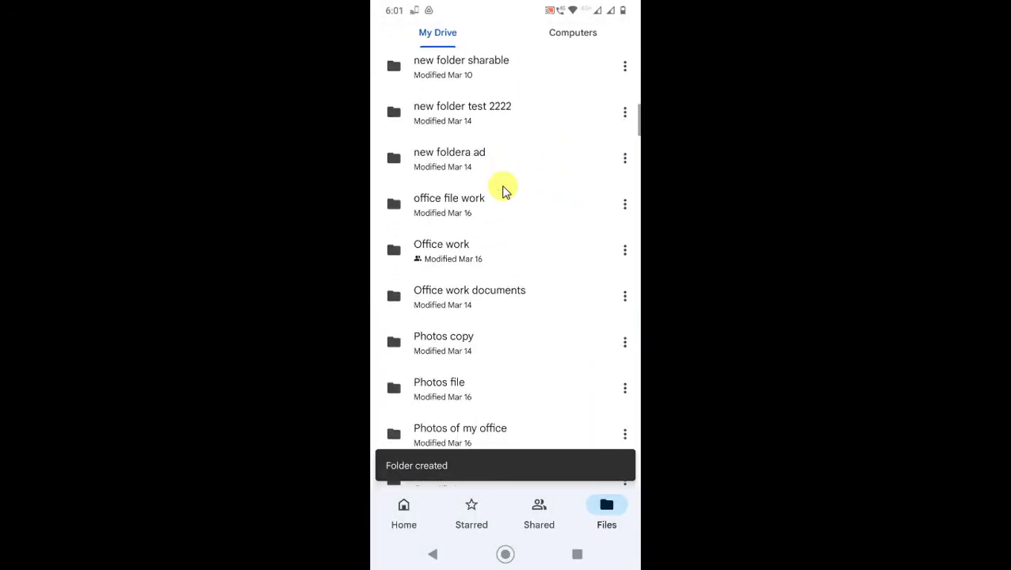
scroll(504, 190, down, 5)
scroll(503, 191, up, 6)
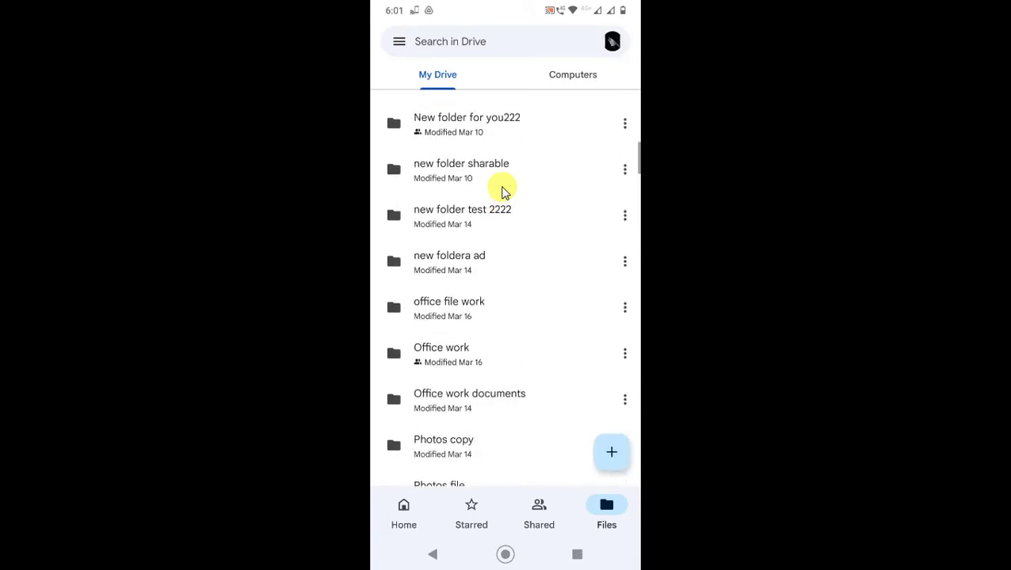
scroll(504, 191, up, 8)
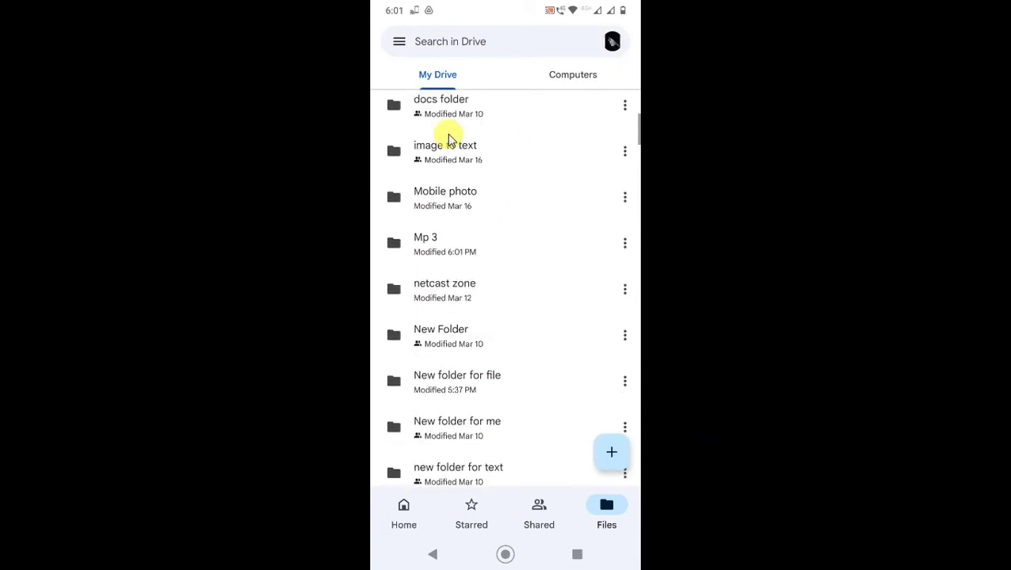
click(463, 240)
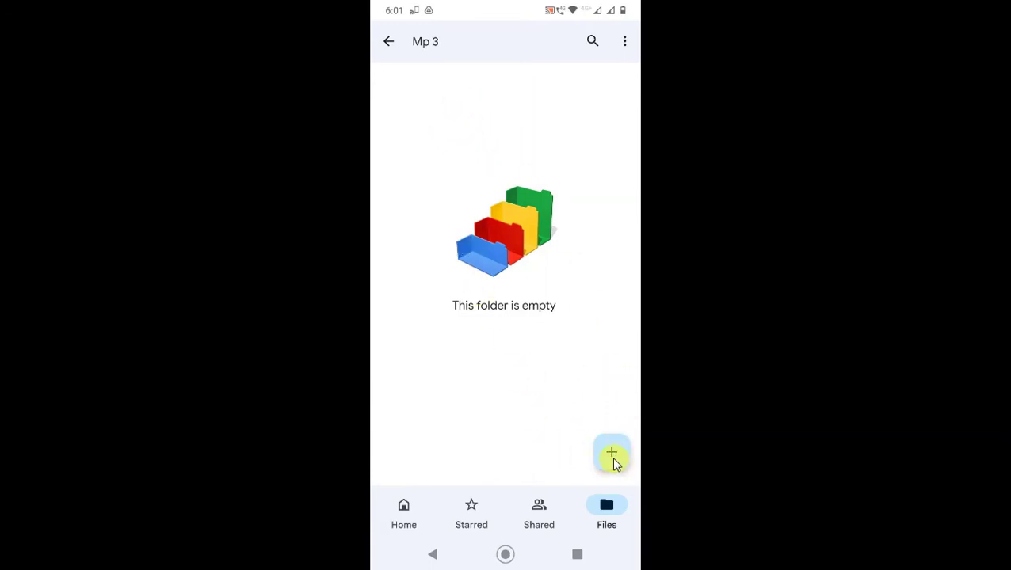
Upload Netcast demo.m4a from Download, filtered to Audio, into Mp 3
click(615, 463)
click(505, 415)
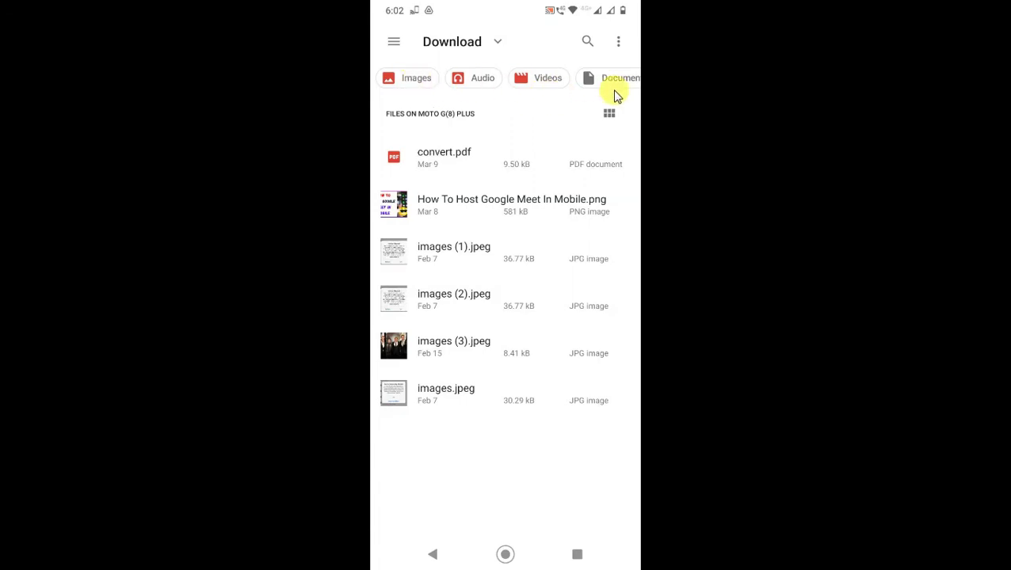
click(467, 79)
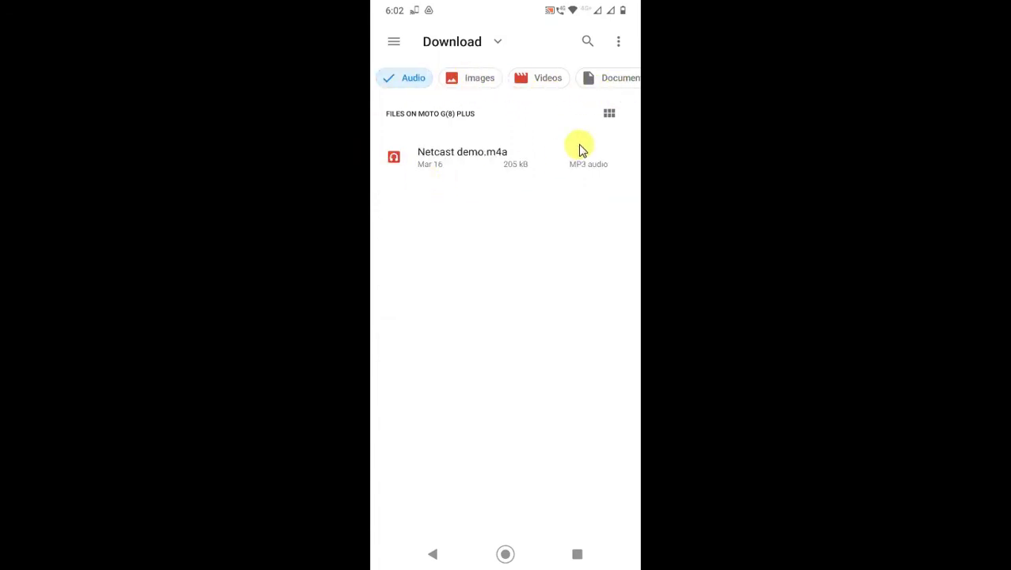
scroll(527, 215, down, 2)
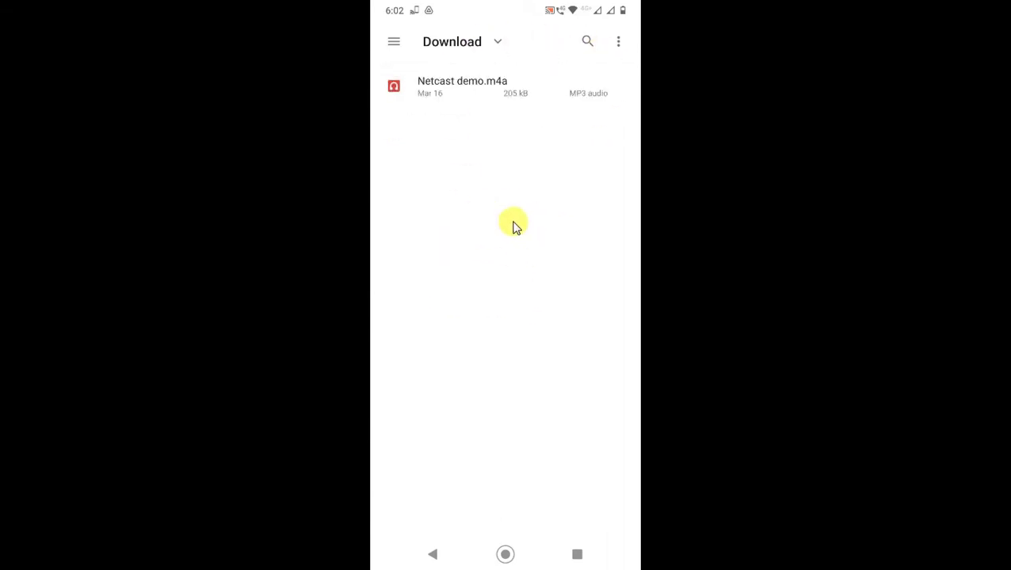
scroll(461, 174, up, 2)
click(457, 168)
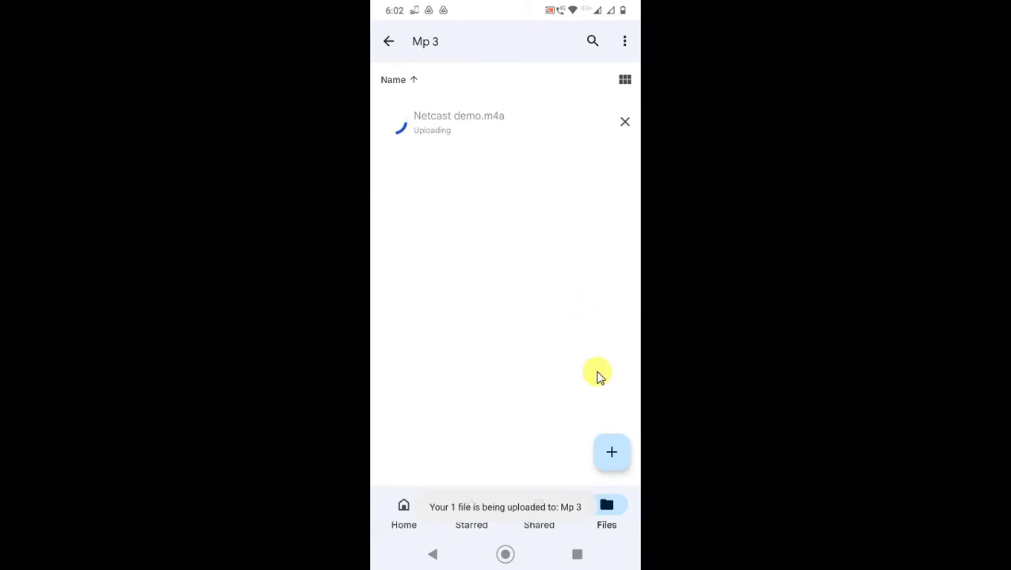
Upload convert.pdf from the moto g(8) plus Download folder into Mp 3, then return home
click(612, 452)
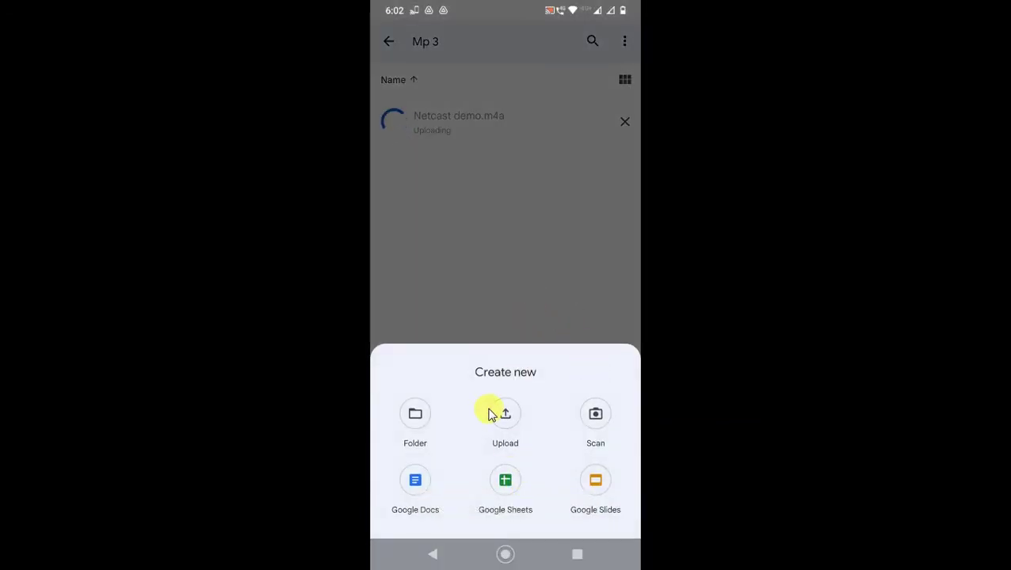
click(493, 412)
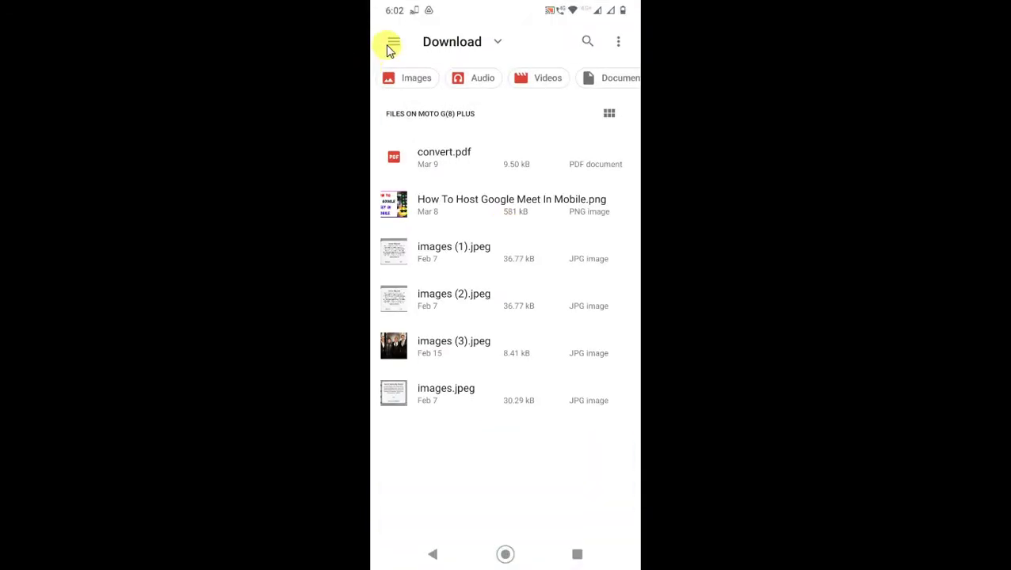
click(389, 46)
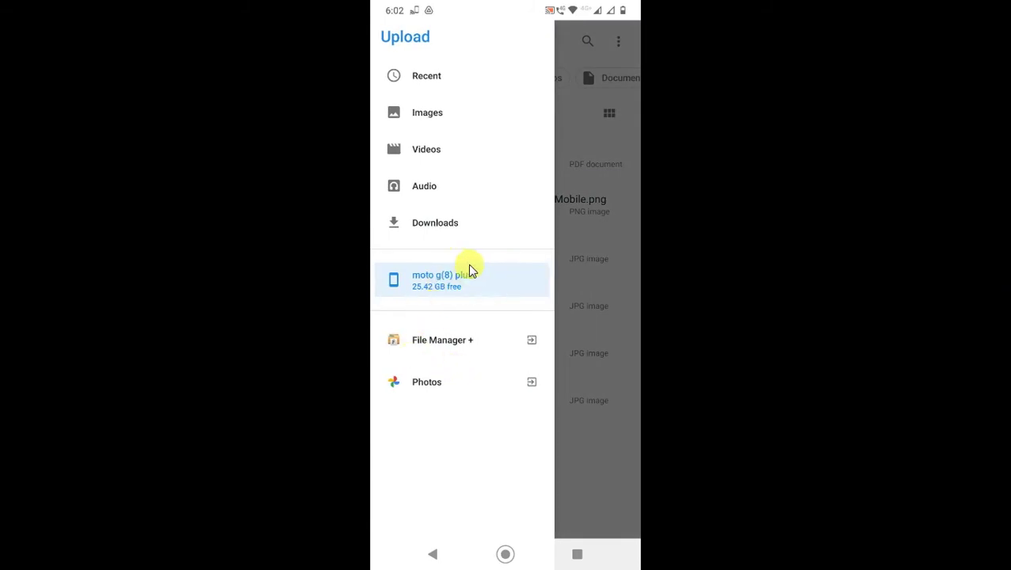
click(468, 269)
scroll(437, 351, down, 5)
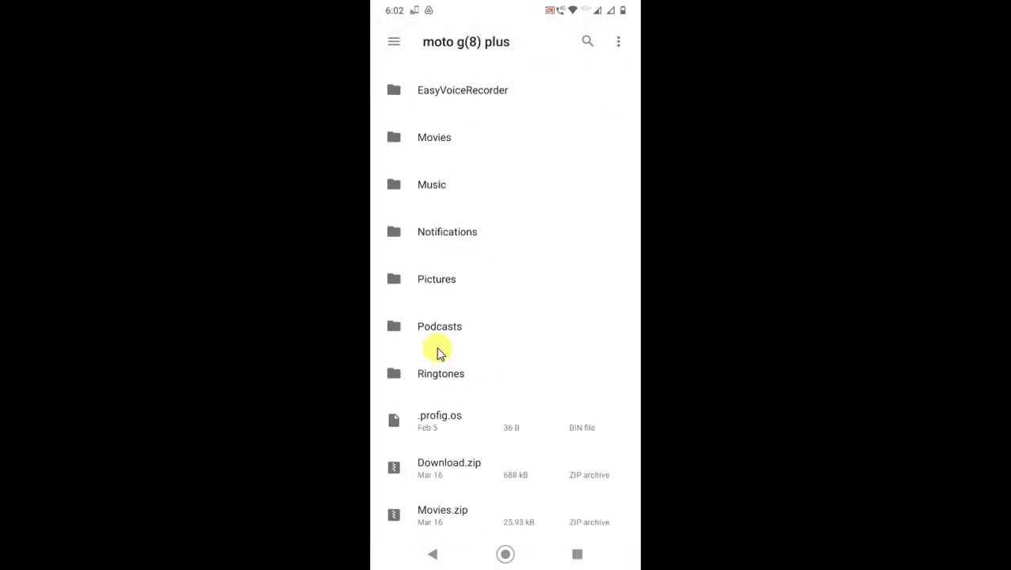
scroll(439, 350, up, 5)
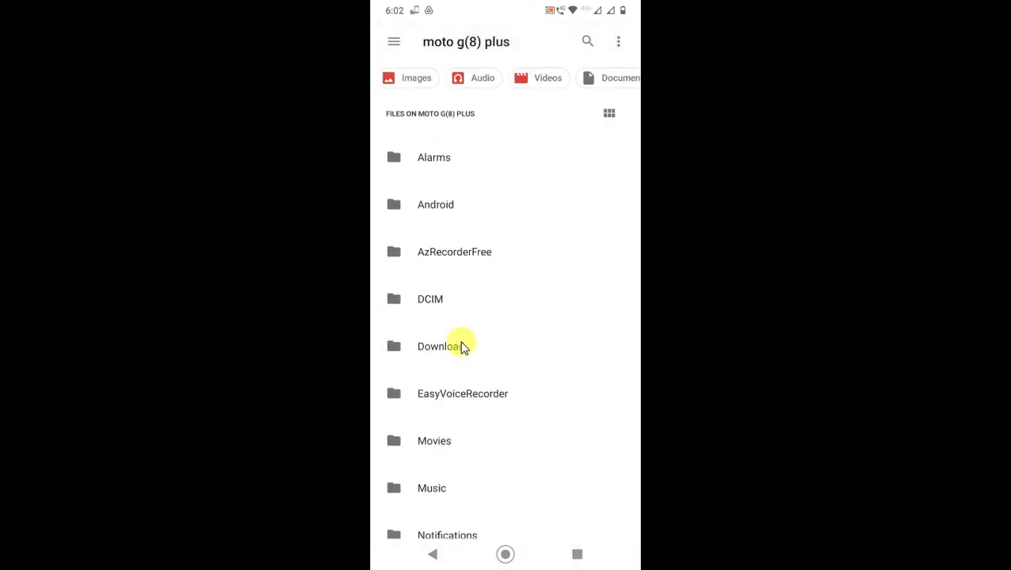
click(441, 346)
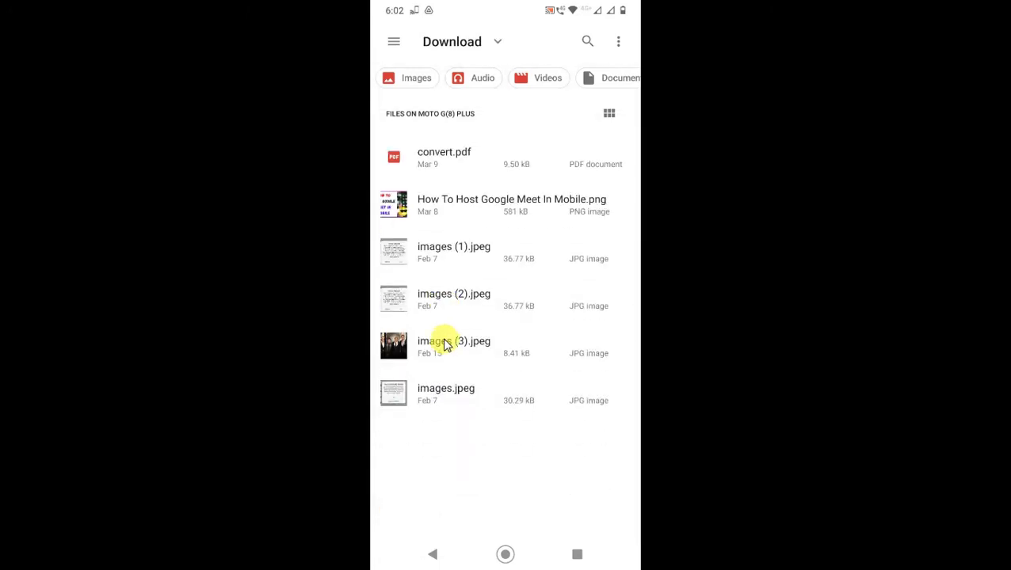
click(485, 164)
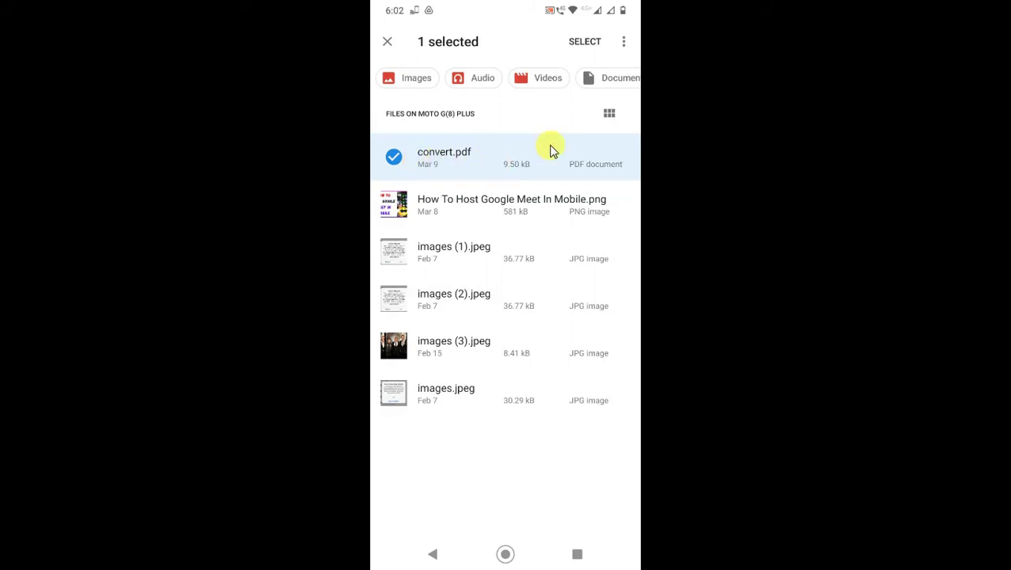
click(585, 44)
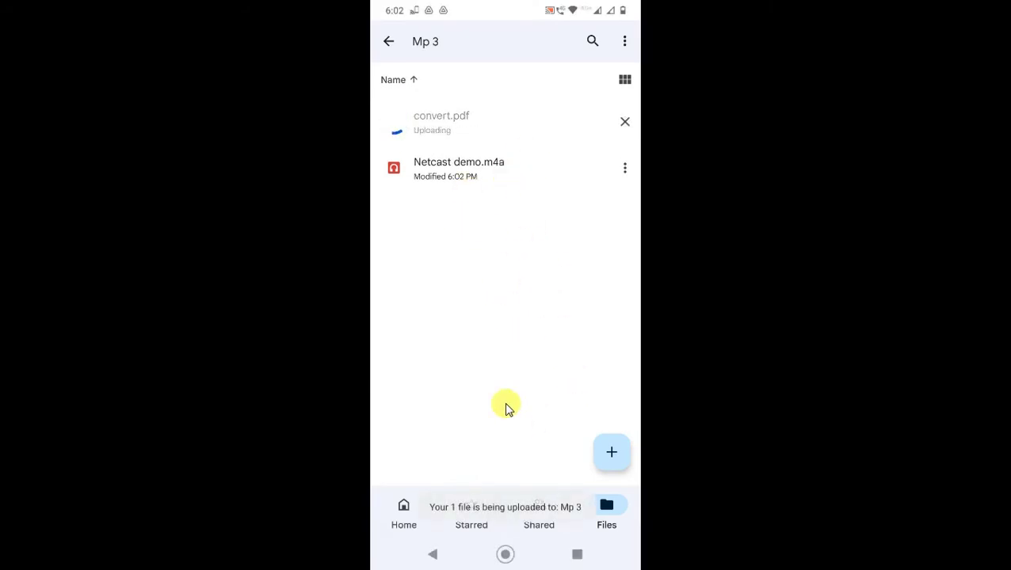
middle_click(508, 343)
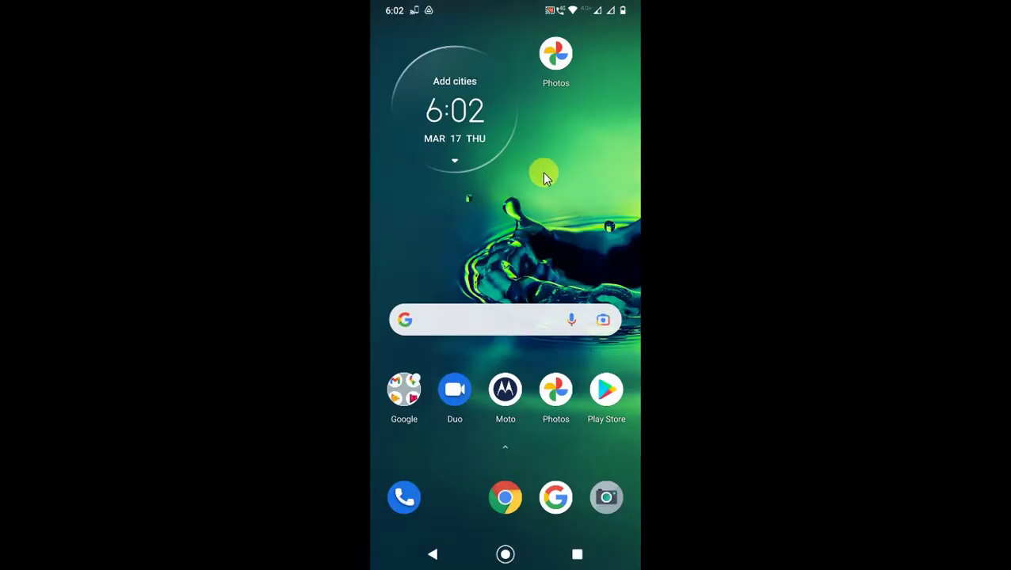
Swipe up on the home screen to bring up the app drawer
scroll(544, 176, down, 1)
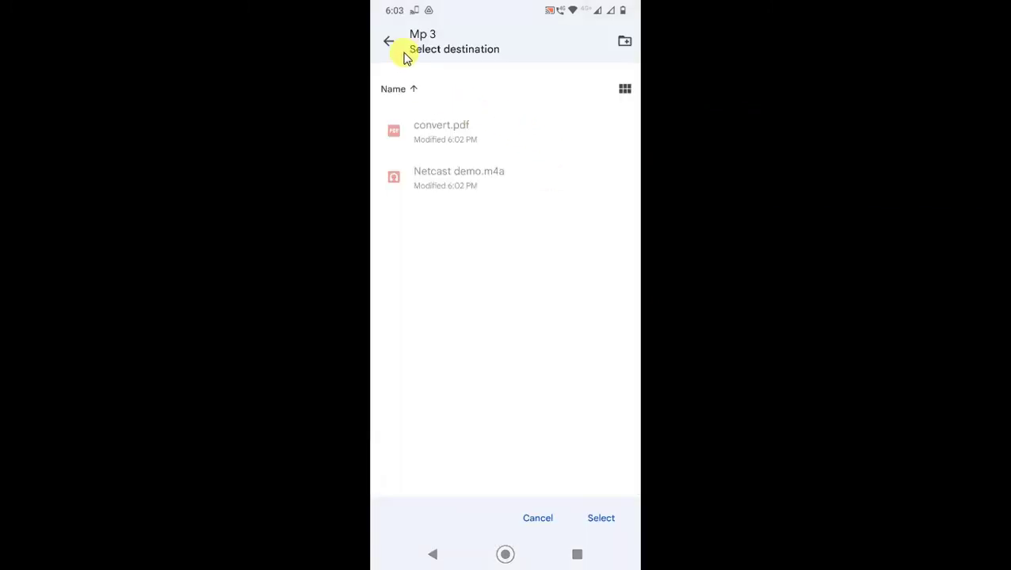
Go back up to My Drive and scroll the folder list to find Mp 3
click(388, 42)
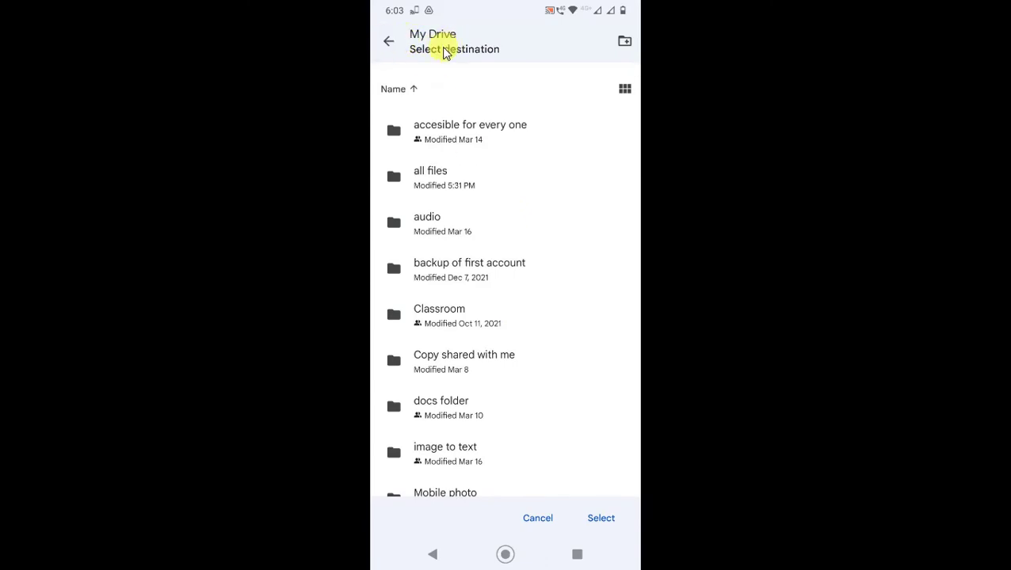
scroll(463, 328, down, 3)
scroll(462, 324, down, 12)
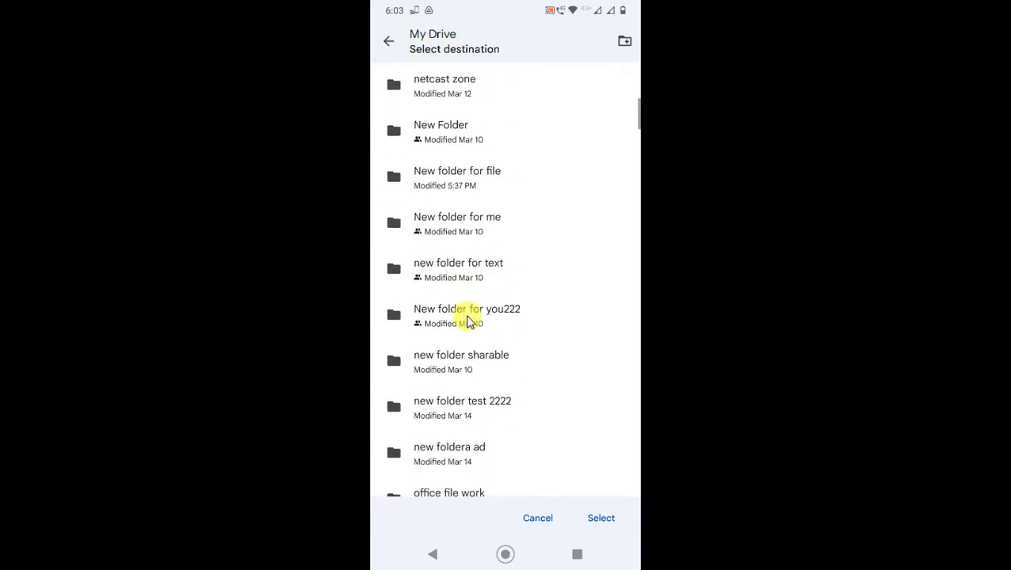
scroll(467, 320, down, 8)
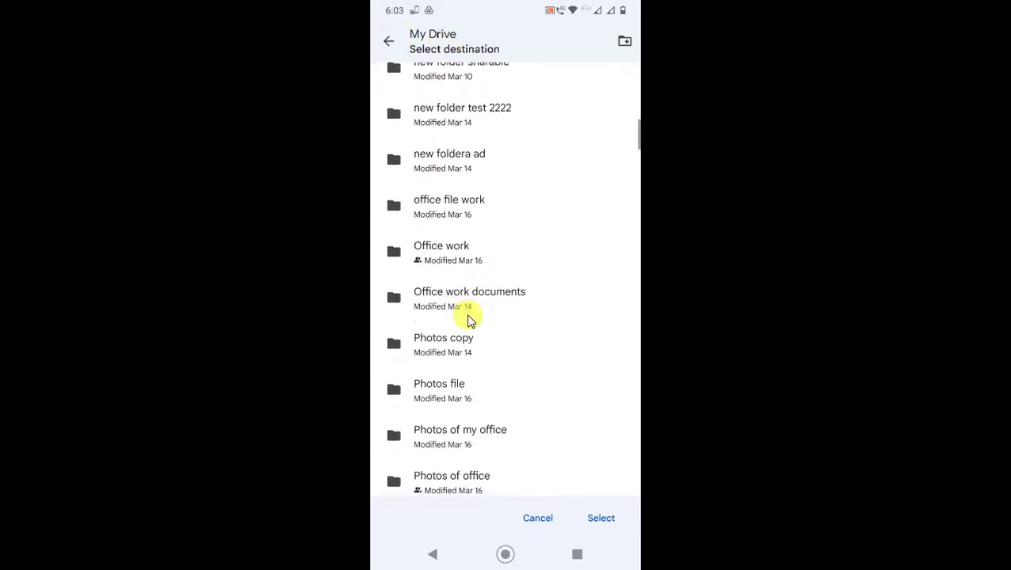
scroll(467, 320, down, 7)
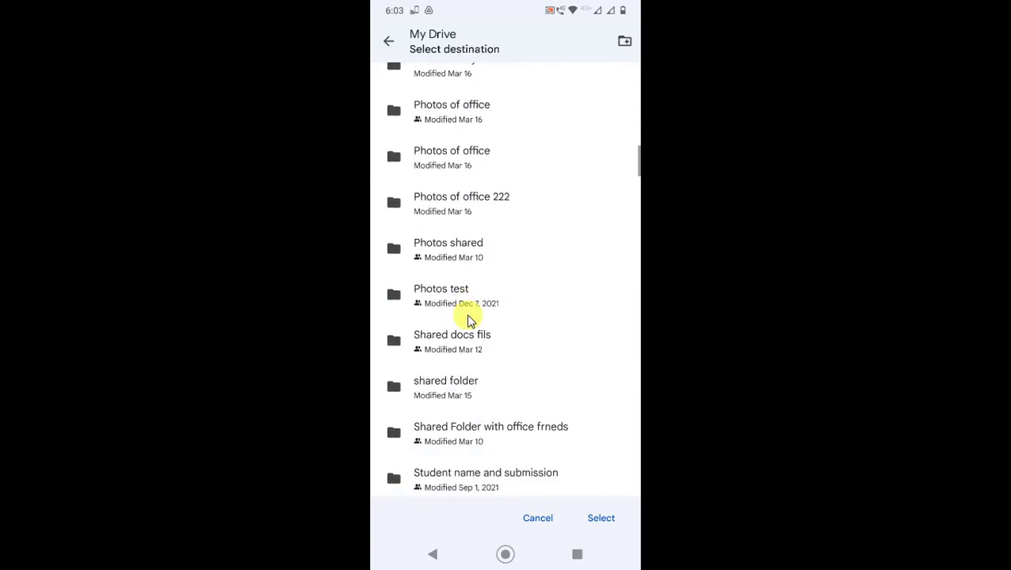
scroll(468, 320, down, 11)
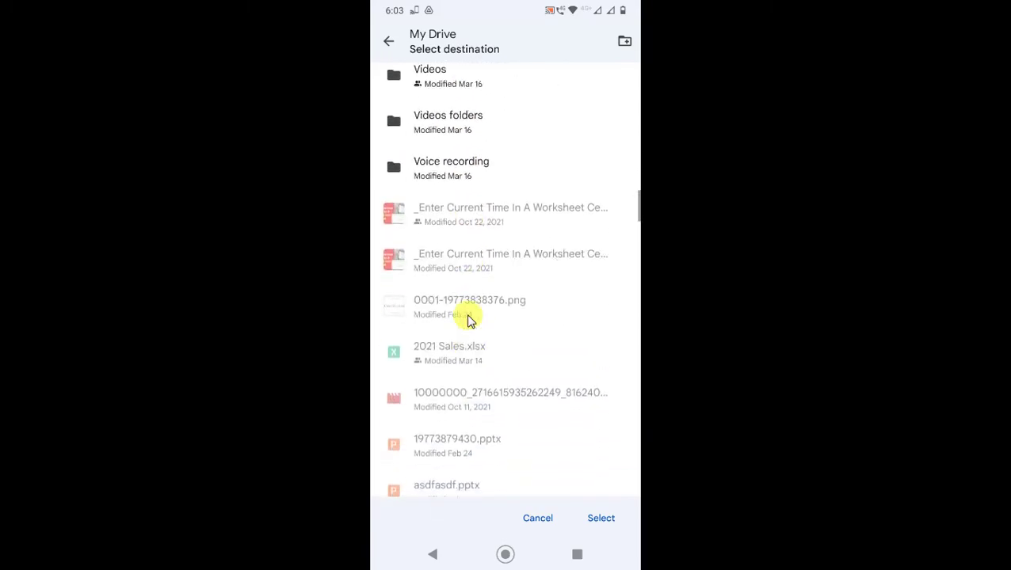
scroll(469, 318, up, 16)
scroll(475, 276, up, 15)
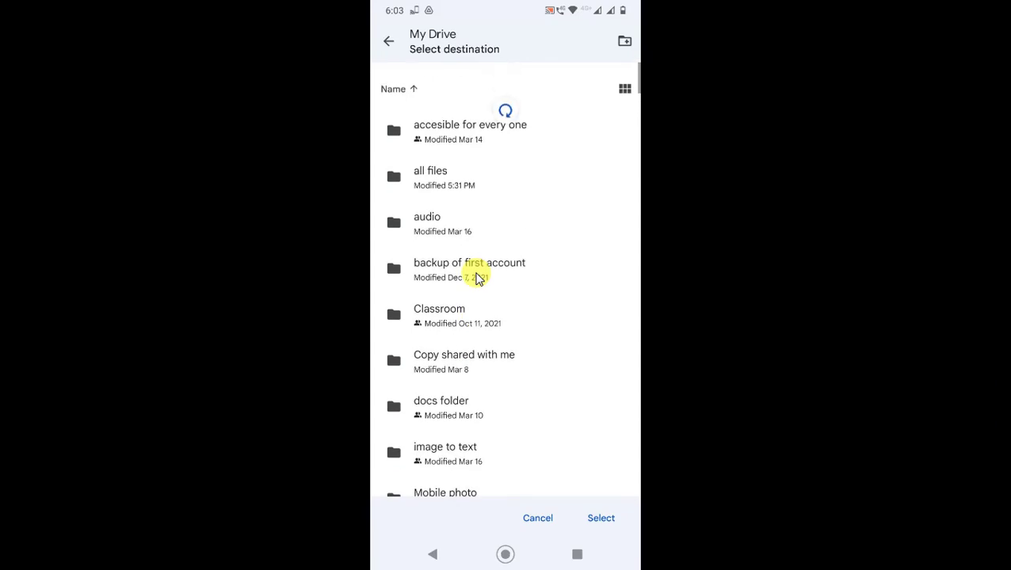
scroll(485, 340, down, 3)
scroll(486, 365, down, 3)
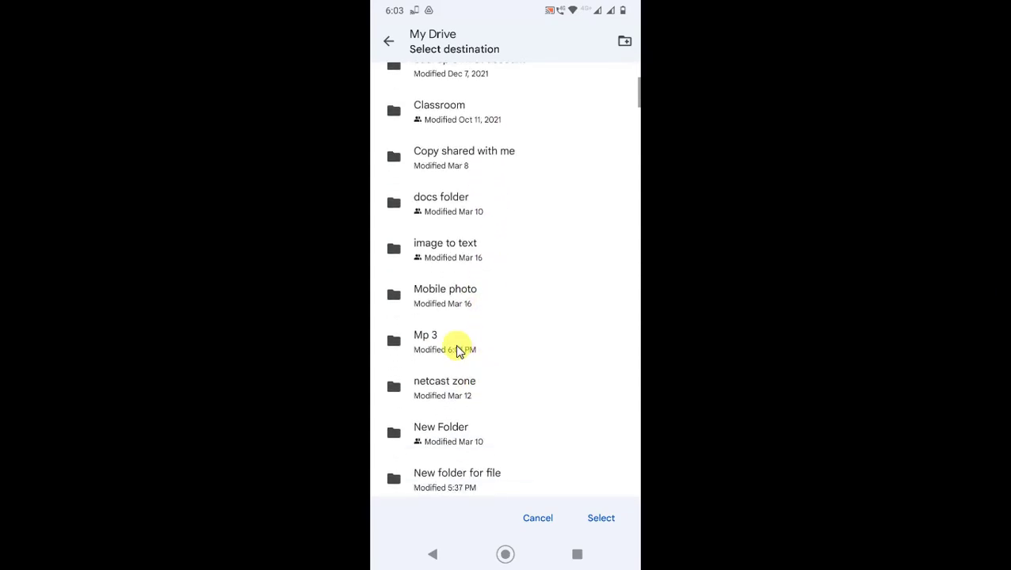
Choose Mp 3 as the destination and save convert.pdf there
click(458, 351)
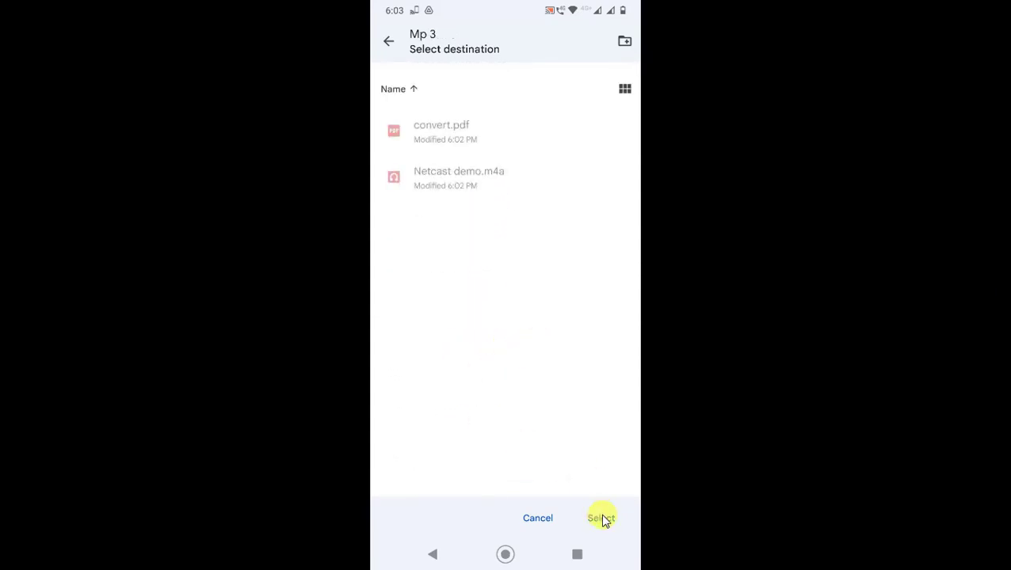
click(583, 504)
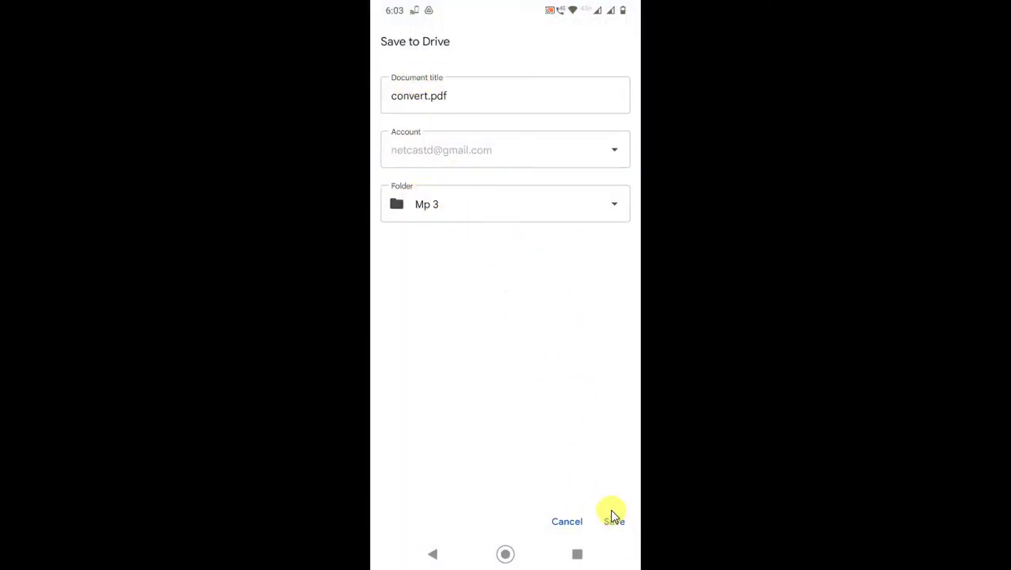
click(611, 520)
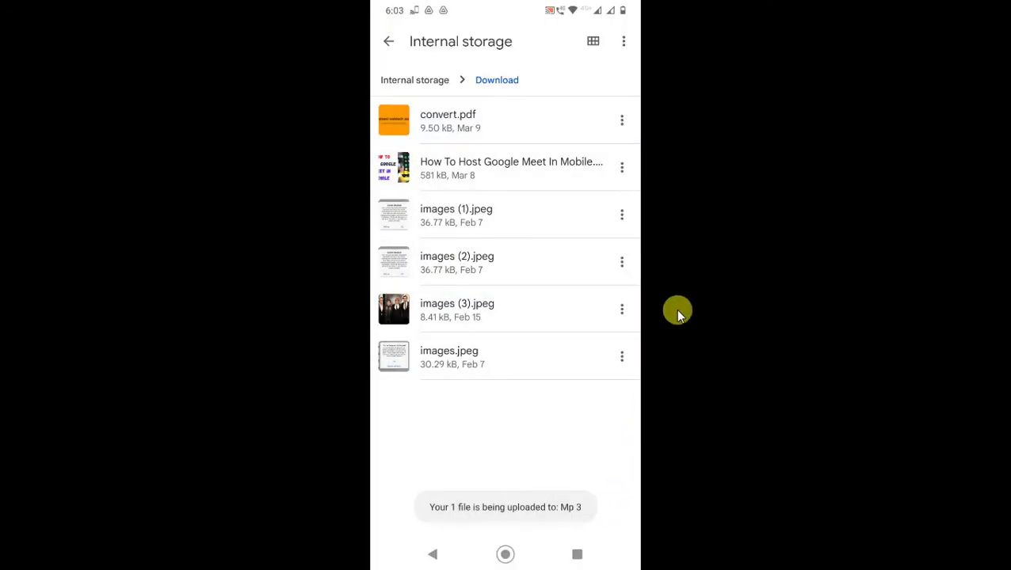